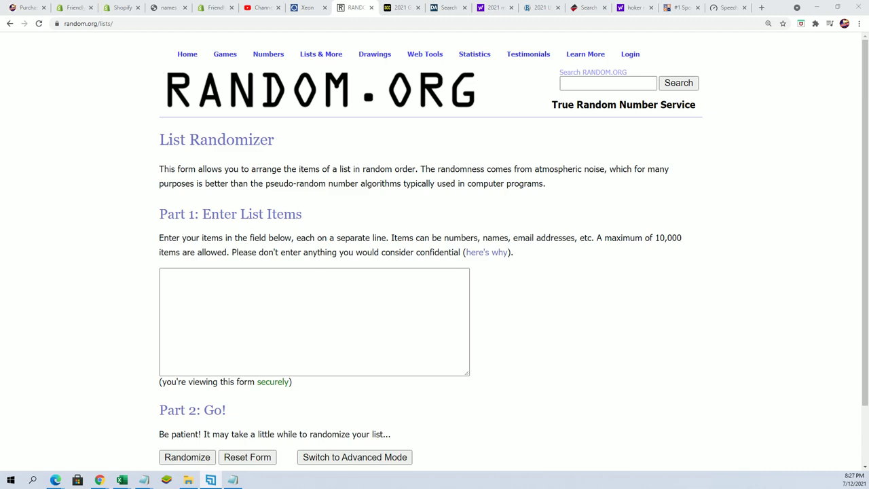
# Switch to the Notepad name list, select the entire block of owner names above the athlete names, and copy it.
pyautogui.click(211, 480)
pyautogui.moveTo(607, 53); pyautogui.dragTo(641, 34)
pyautogui.scroll(-3, 591, 182)
pyautogui.scroll(10, 591, 183)
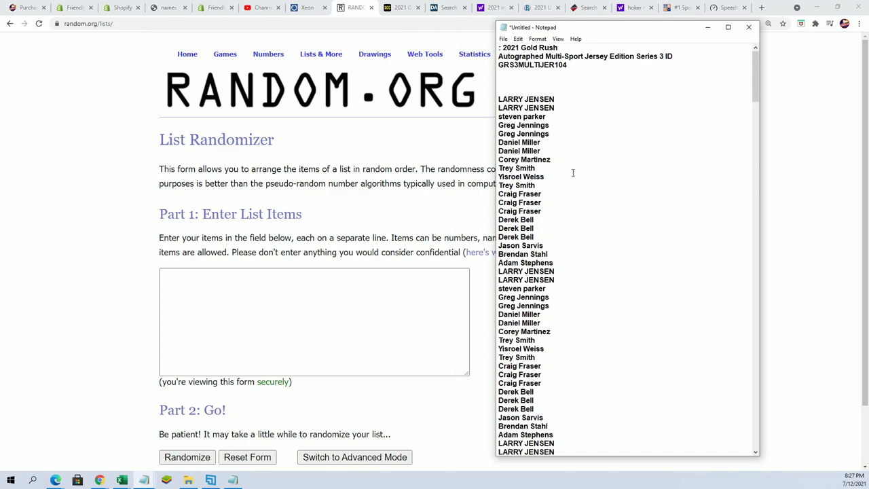
pyautogui.moveTo(499, 99); pyautogui.dragTo(543, 170)
pyautogui.click(537, 49)
pyautogui.hotkey('shift', 'Up')
pyautogui.hotkey('shift', 'Up')
pyautogui.hotkey('shift', 'Up')
pyautogui.hotkey('shift', 'Up')
pyautogui.hotkey('shift', 'Up')
pyautogui.hotkey('shift', 'Up')
pyautogui.hotkey('shift', 'Up')
pyautogui.hotkey('shift', 'Up')
pyautogui.hotkey('shift', 'Up')
pyautogui.hotkey('shift', 'Up')
pyautogui.hotkey('shift', 'Up')
pyautogui.hotkey('shift', 'Up')
pyautogui.hotkey('shift', 'Up')
pyautogui.hotkey('shift', 'Up')
pyautogui.hotkey('shift', 'Up')
pyautogui.hotkey('shift', 'Up')
pyautogui.hotkey('shift', 'Up')
pyautogui.hotkey('shift', 'Up')
pyautogui.hotkey('shift', 'Up')
pyautogui.hotkey('shift', 'Up')
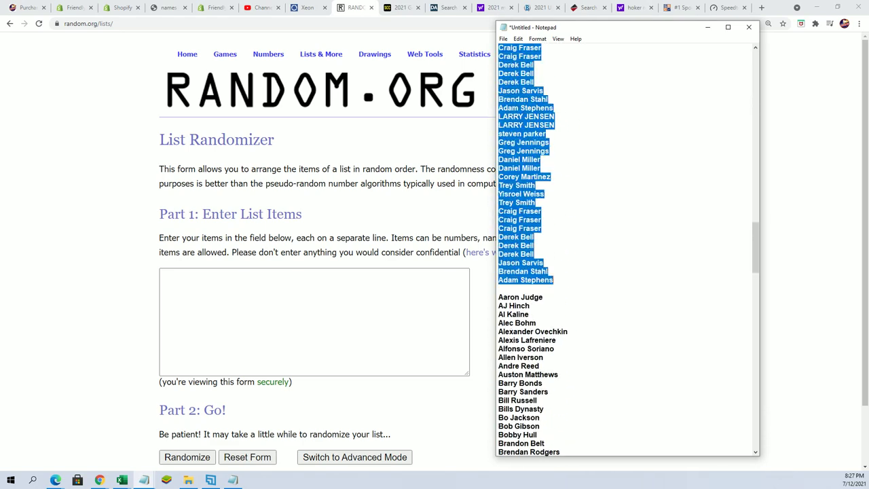
pyautogui.rightClick(509, 260)
pyautogui.click(537, 288)
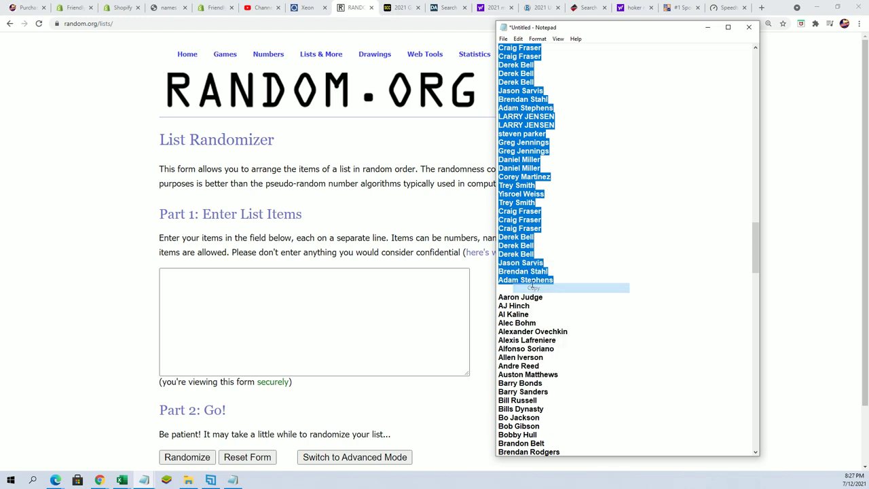
pyautogui.click(312, 319)
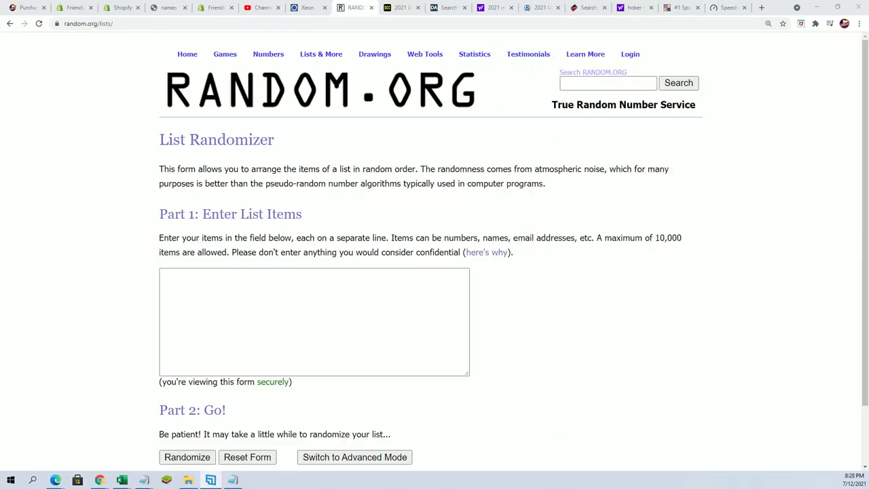
# Return to Notepad and copy the still-selected block of owner names again.
pyautogui.hotkey('alt', 'Tab')
pyautogui.rightClick(432, 140)
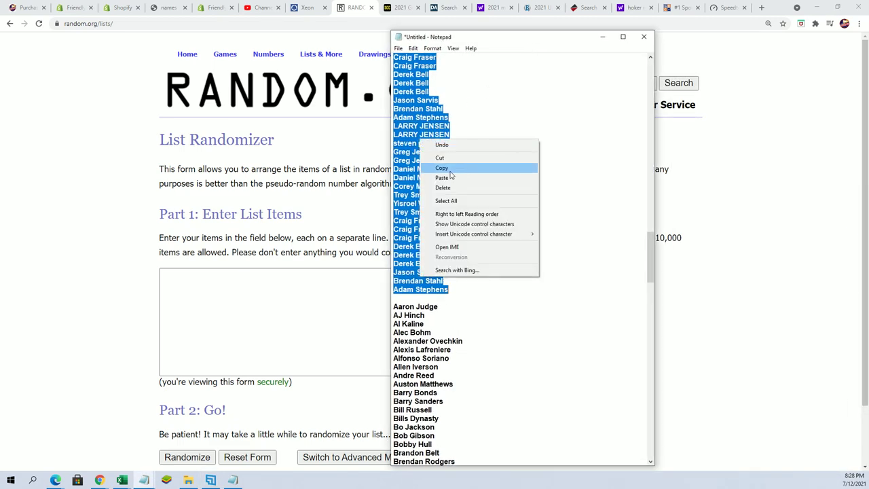
pyautogui.click(449, 171)
pyautogui.scroll(10, 536, 164)
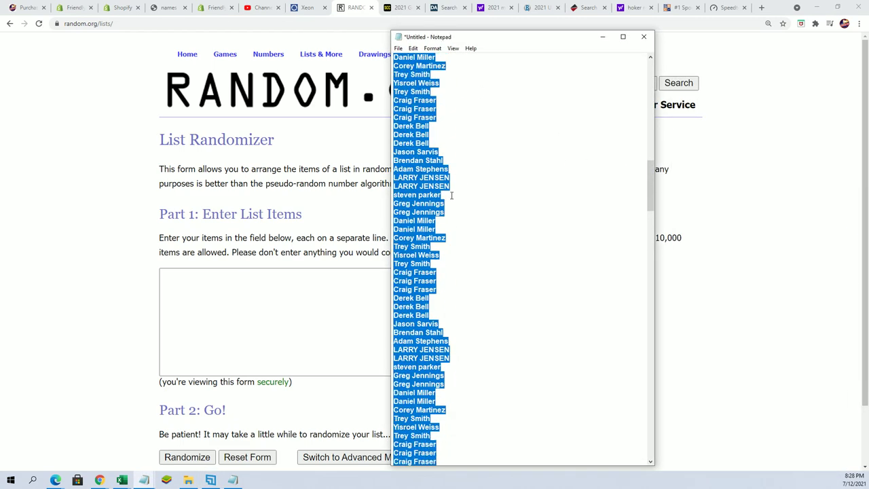
pyautogui.scroll(10, 449, 195)
pyautogui.scroll(15, 536, 163)
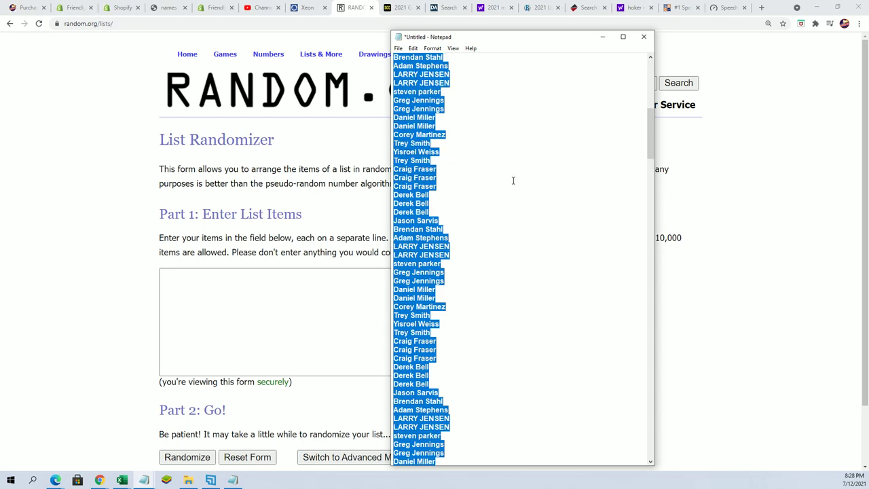
# Paste the copied owner names into the item field of the RANDOM.ORG List Randomizer in the browser.
pyautogui.click(220, 284)
pyautogui.rightClick(212, 286)
pyautogui.click(253, 358)
pyautogui.scroll(-2, 549, 307)
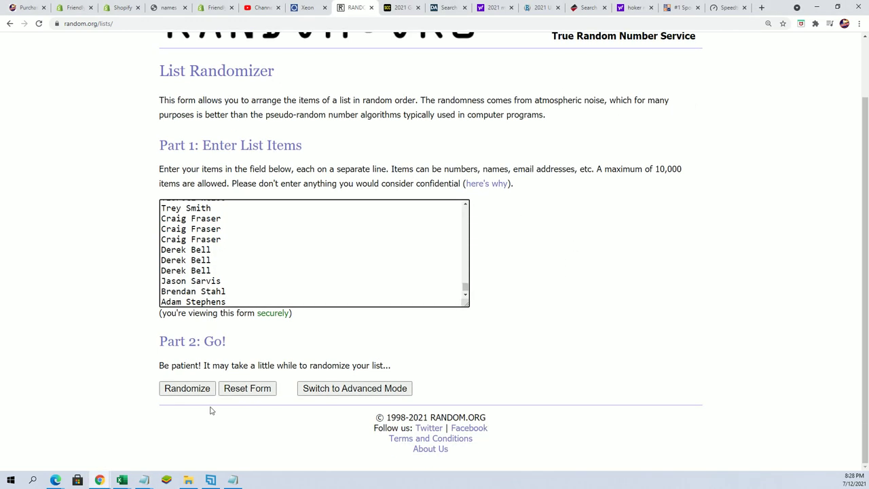
# Randomize the owner list seven times in a row.
pyautogui.click(191, 392)
pyautogui.scroll(-16, 169, 417)
pyautogui.scroll(-9, 169, 417)
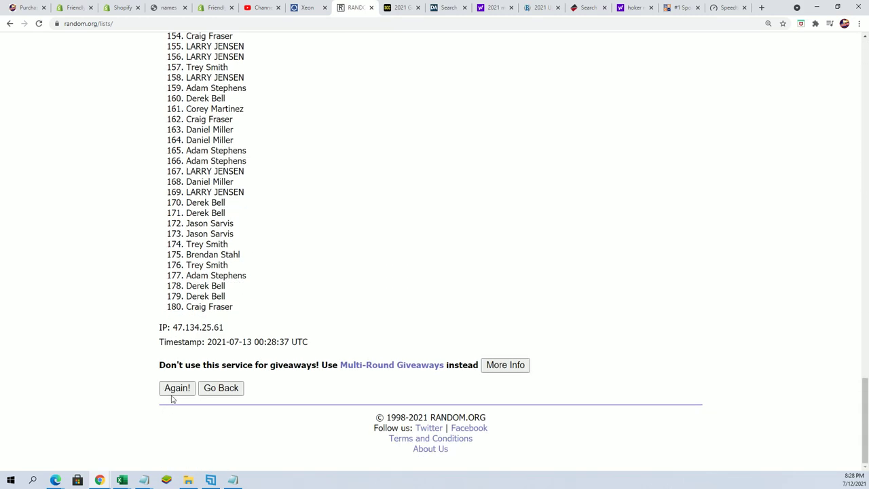
pyautogui.click(174, 393)
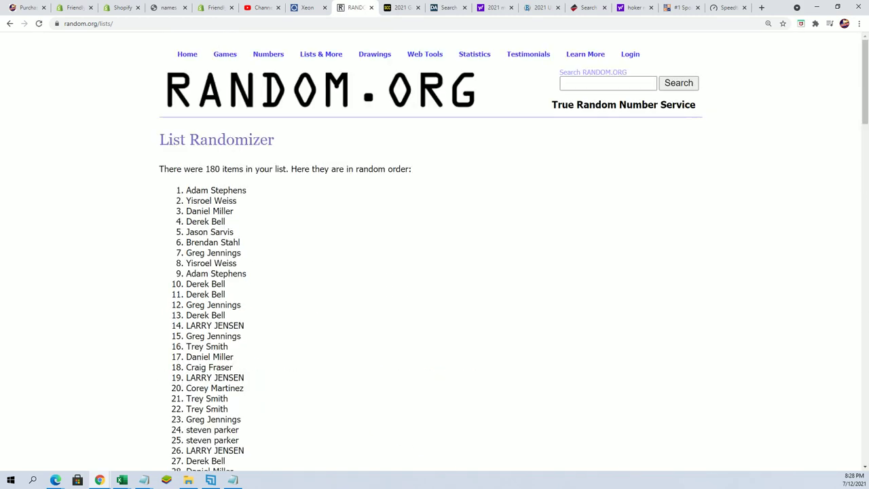
pyautogui.click(121, 480)
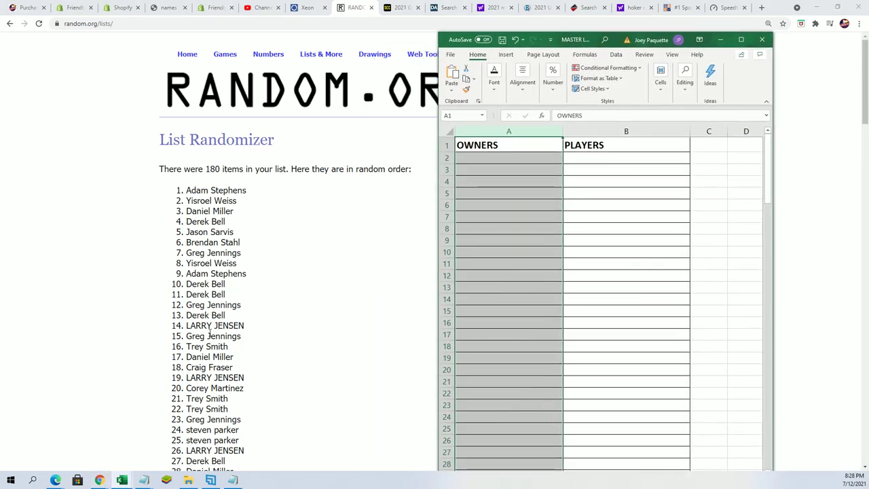
pyautogui.scroll(-20, 211, 336)
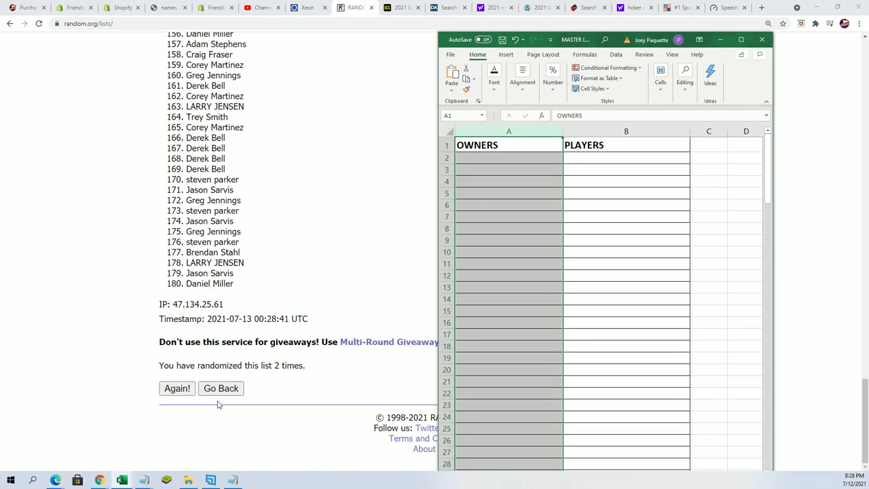
pyautogui.click(181, 391)
pyautogui.scroll(-11, 188, 392)
pyautogui.scroll(-14, 187, 392)
pyautogui.click(170, 390)
pyautogui.scroll(-16, 204, 399)
pyautogui.scroll(-10, 204, 399)
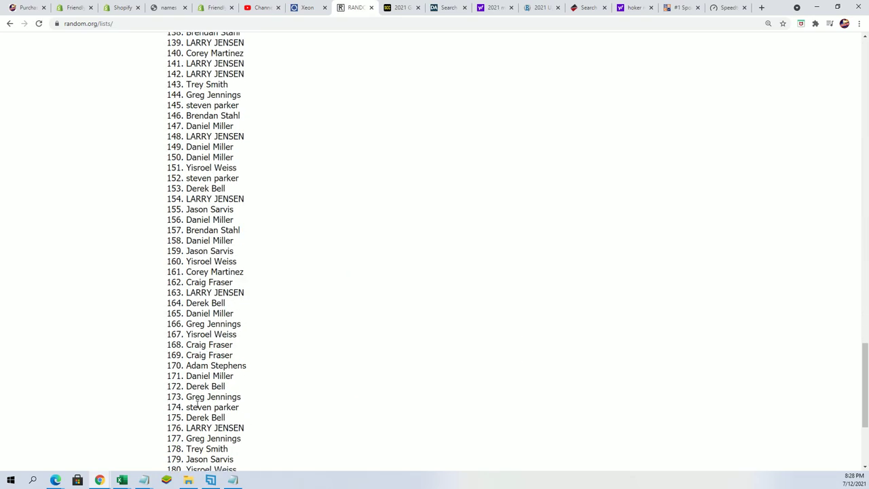
pyautogui.click(174, 389)
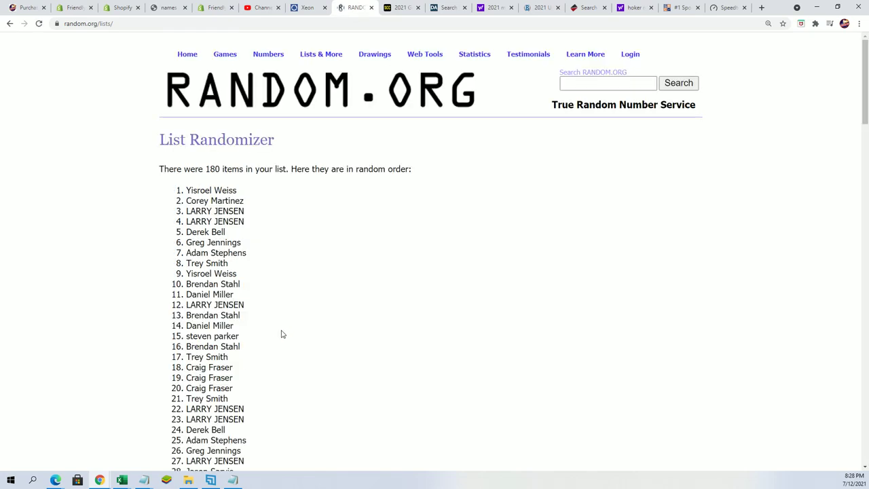
pyautogui.scroll(-20, 258, 353)
pyautogui.scroll(-2, 196, 377)
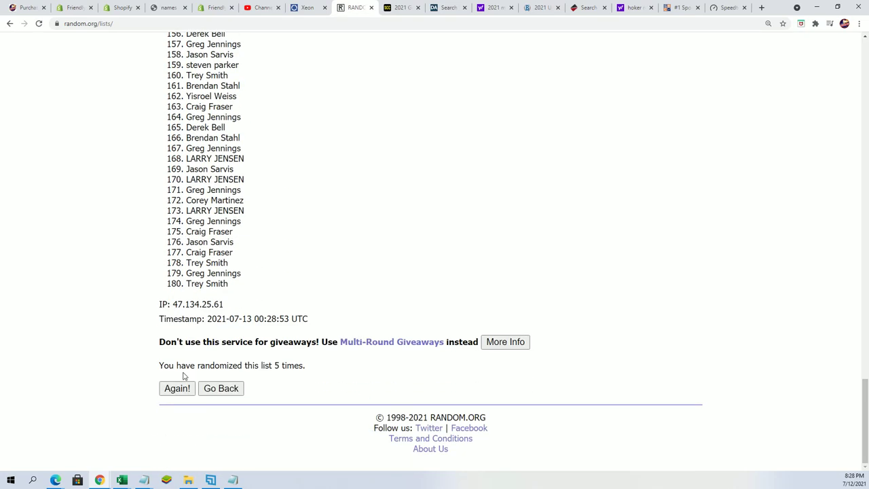
pyautogui.click(177, 391)
pyautogui.scroll(-4, 269, 347)
pyautogui.scroll(-20, 270, 346)
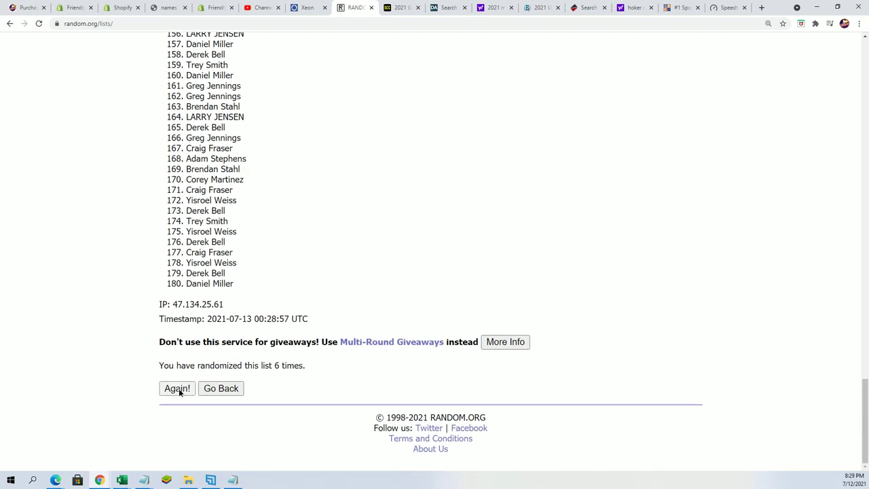
pyautogui.click(177, 388)
# Select all 180 owner names of the final randomized result and copy them.
pyautogui.scroll(-2, 224, 117)
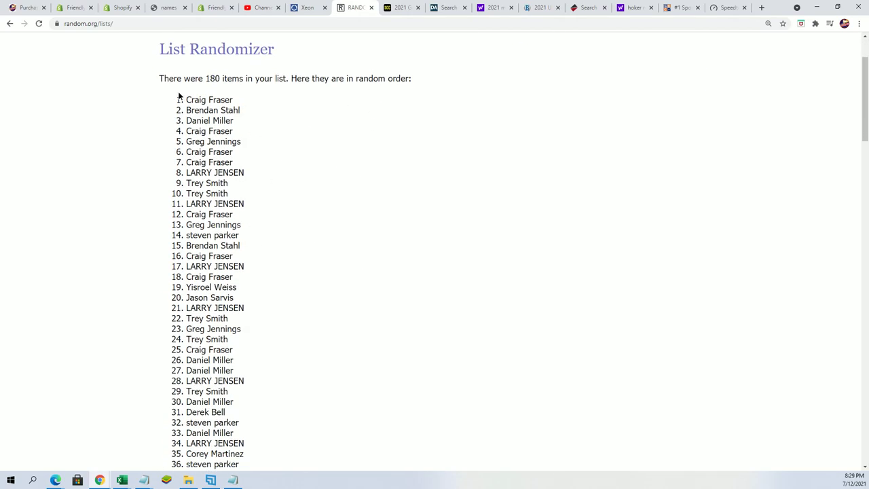
pyautogui.moveTo(180, 97); pyautogui.dragTo(233, 284)
pyautogui.rightClick(209, 257)
pyautogui.click(287, 265)
pyautogui.scroll(10, 373, 322)
pyautogui.scroll(13, 360, 316)
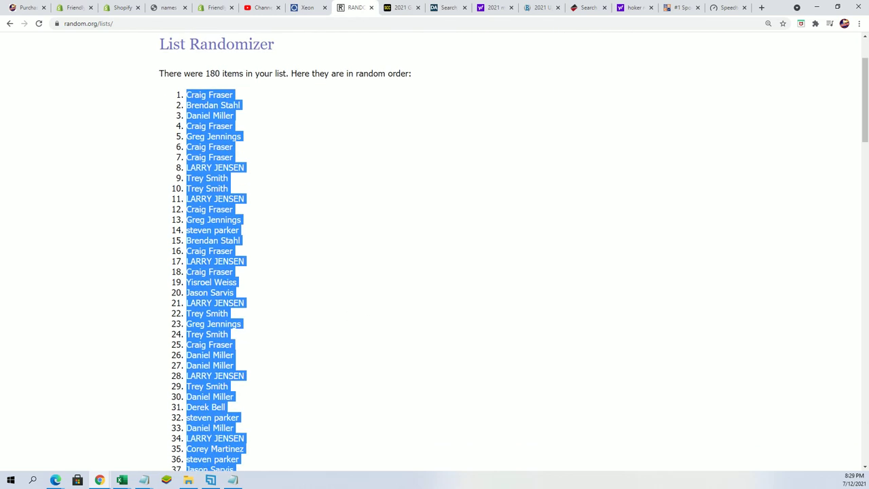
# Switch to the Excel workbook and paste the randomized owners as plain text into the OWNERS column, starting at cell A2.
pyautogui.hotkey('alt', 'Tab')
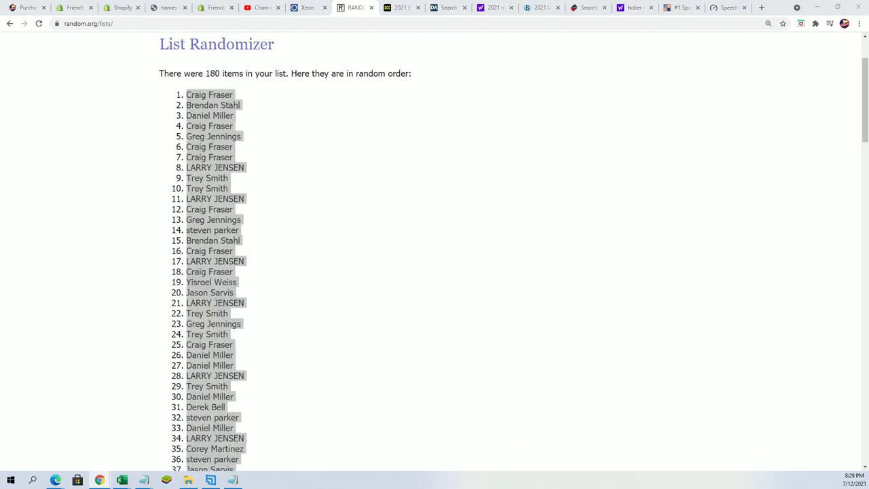
pyautogui.click(475, 159)
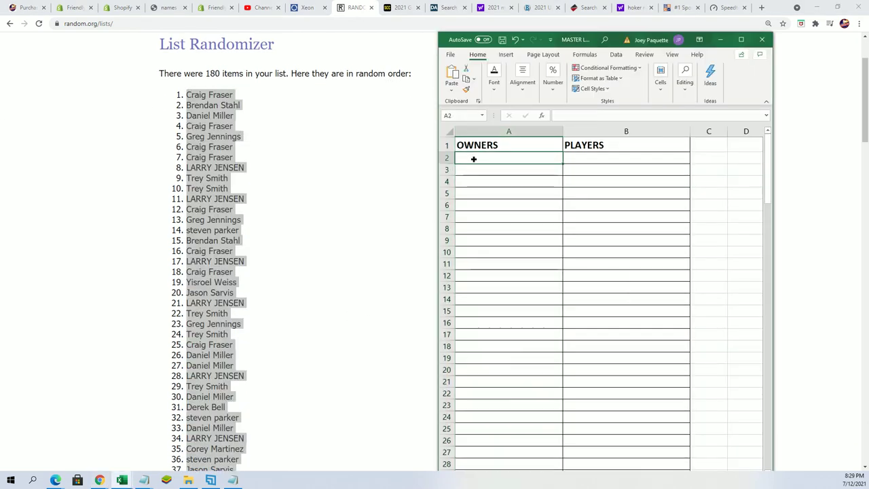
pyautogui.rightClick(476, 159)
pyautogui.click(509, 220)
pyautogui.click(438, 174)
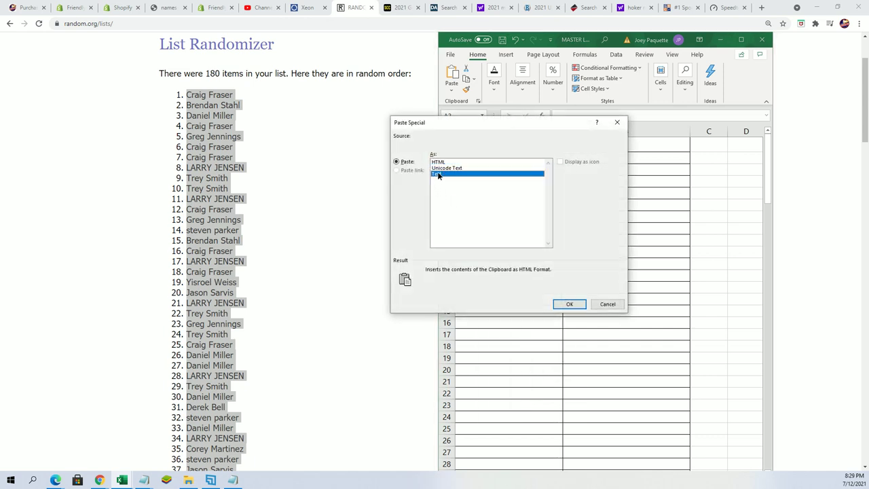
pyautogui.click(569, 304)
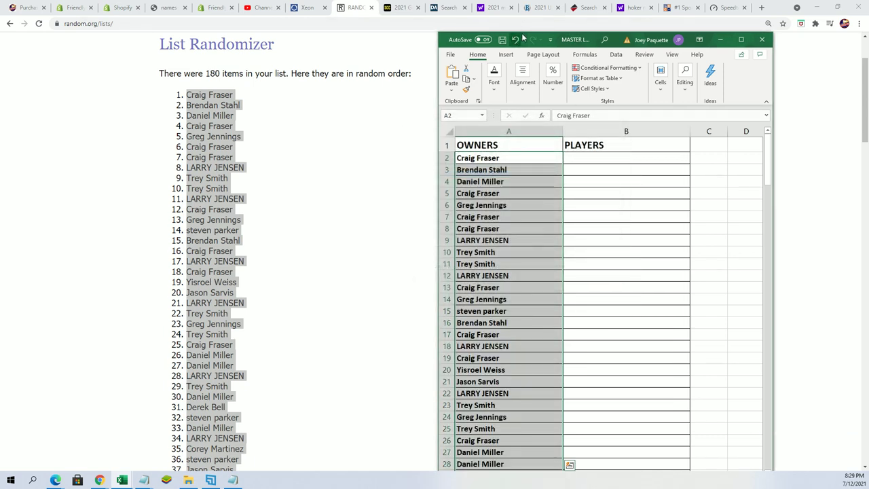
# Move the Excel window up, autofit the width of the OWNERS column, and select cell B2 under PLAYERS.
pyautogui.moveTo(522, 33); pyautogui.dragTo(532, 11)
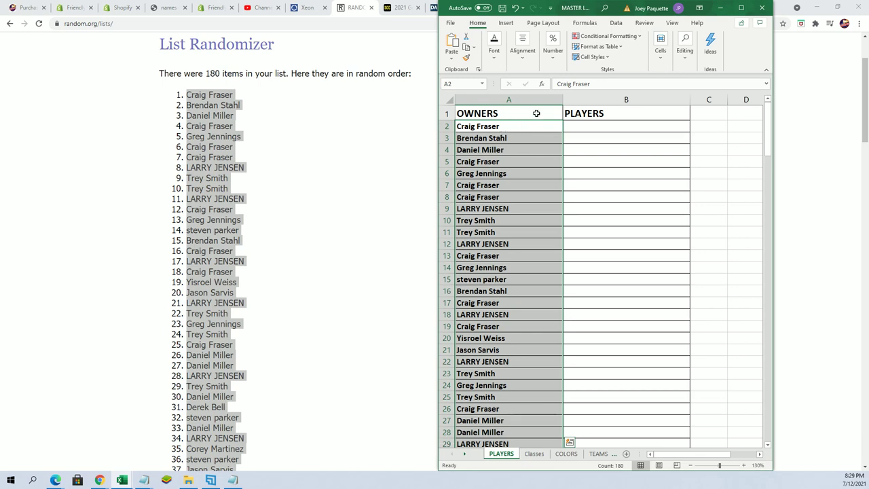
pyautogui.click(548, 100)
pyautogui.hotkey('alt', 'h')
pyautogui.press('o')
pyautogui.press('i')
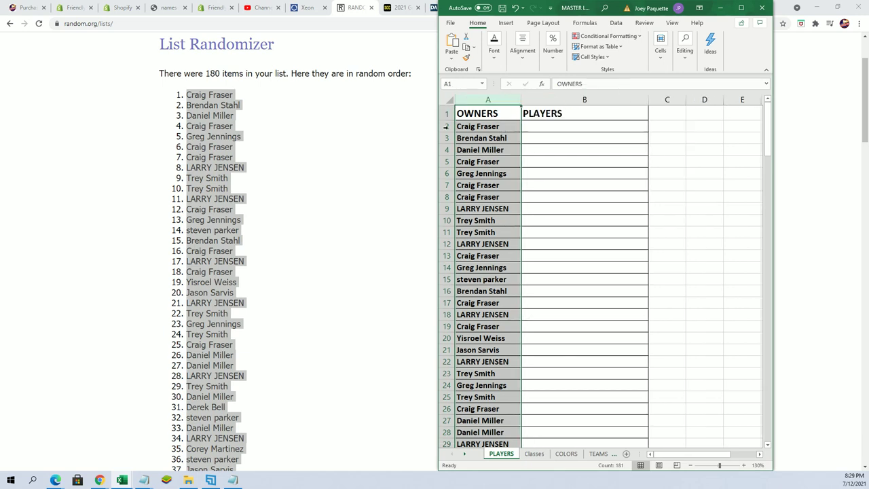
pyautogui.click(580, 126)
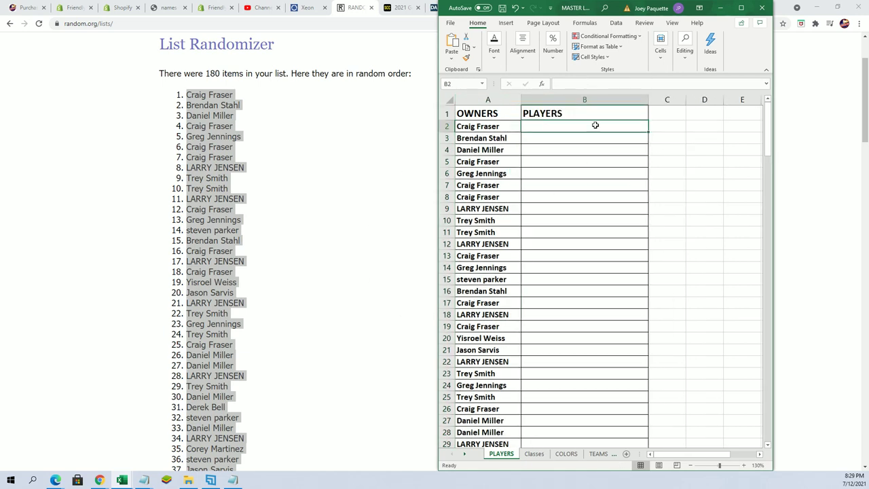
# Go back to the browser and reopen the List Randomizer with an empty form.
pyautogui.click(282, 166)
pyautogui.scroll(3, 275, 157)
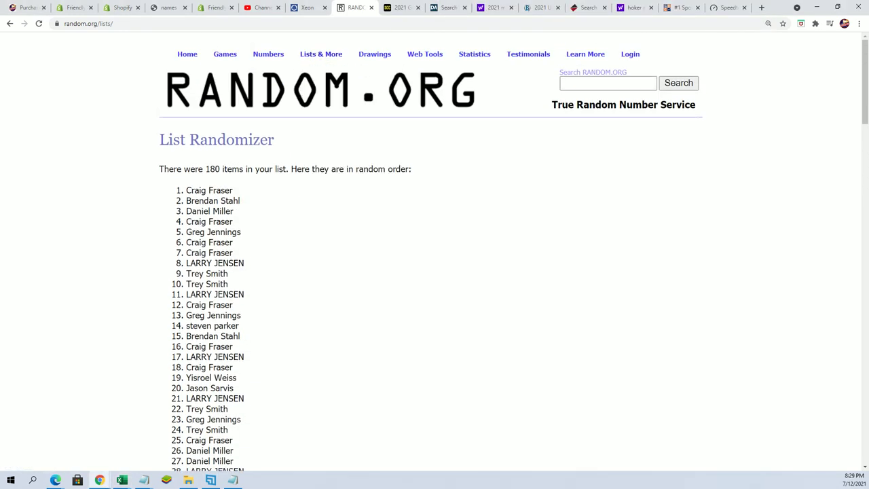
pyautogui.click(316, 72)
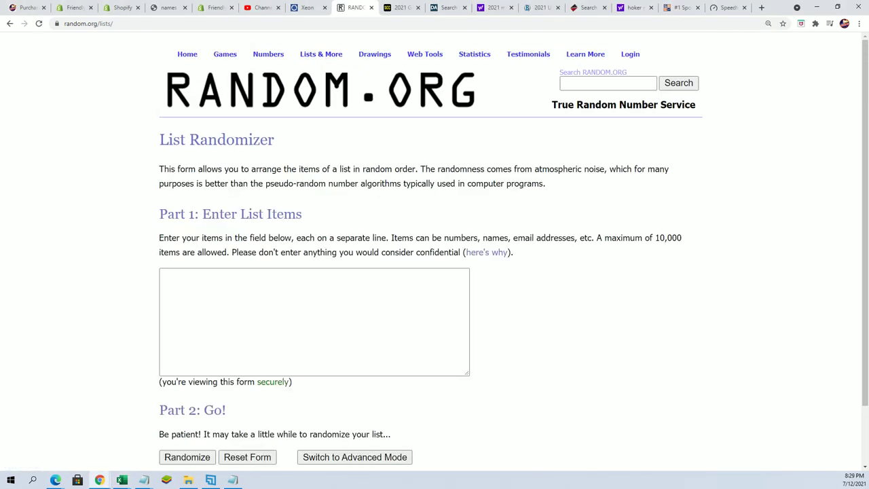
# In Notepad, select the whole list of player names from Aaron Judge to Zach Wilson and copy it.
pyautogui.hotkey('alt', 'Tab')
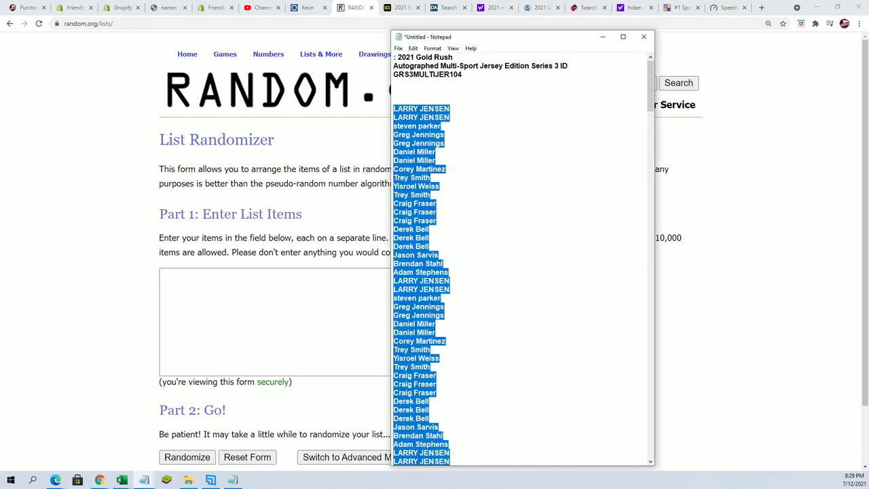
pyautogui.scroll(-20, 520, 285)
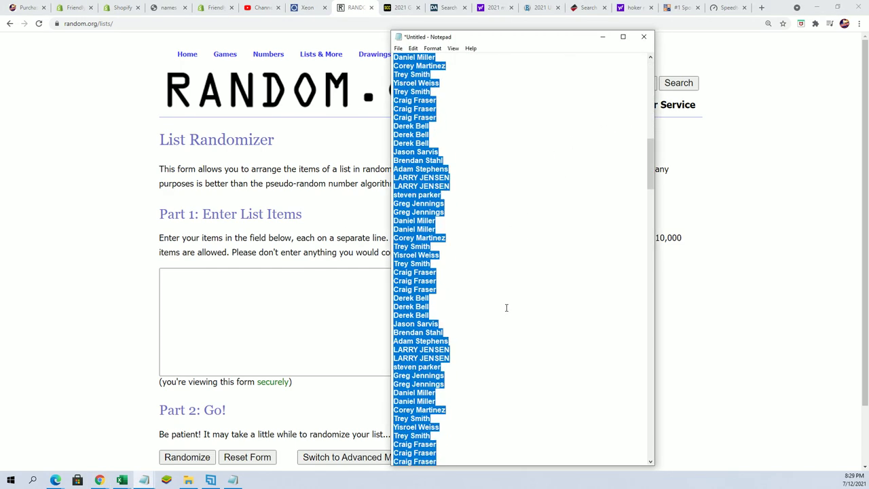
pyautogui.scroll(-15, 501, 320)
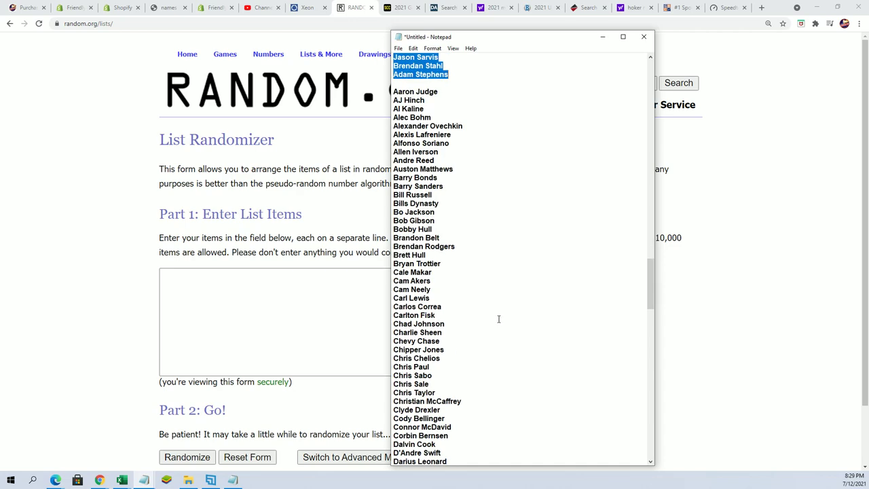
pyautogui.moveTo(392, 91); pyautogui.dragTo(435, 453)
pyautogui.rightClick(419, 216)
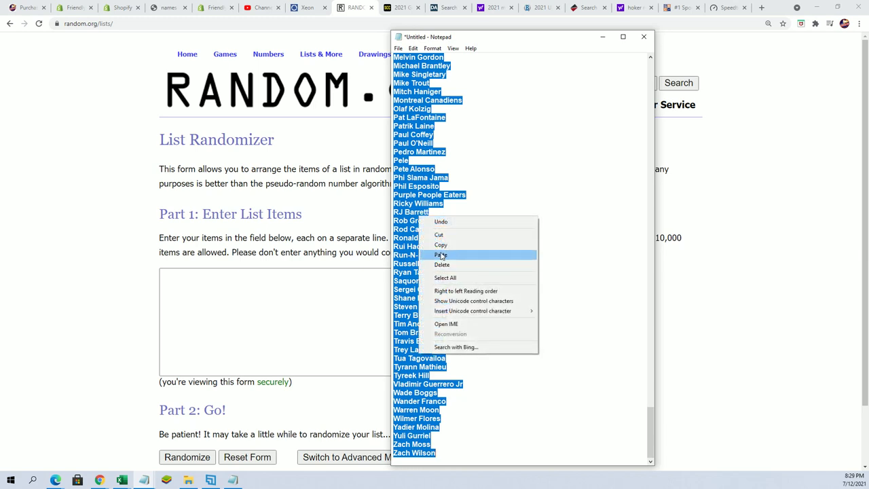
pyautogui.click(442, 245)
# Paste the copied player names into the List Randomizer's item field in the browser.
pyautogui.click(211, 314)
pyautogui.rightClick(202, 278)
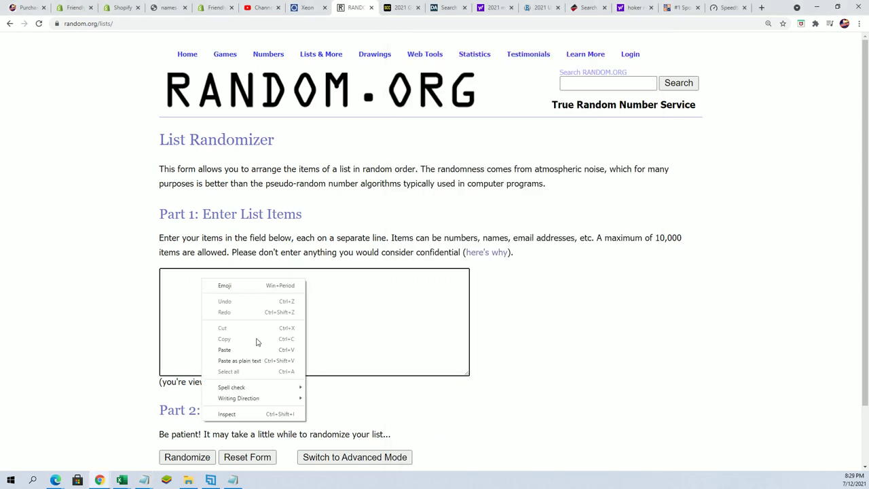
pyautogui.click(221, 350)
pyautogui.scroll(-2, 621, 310)
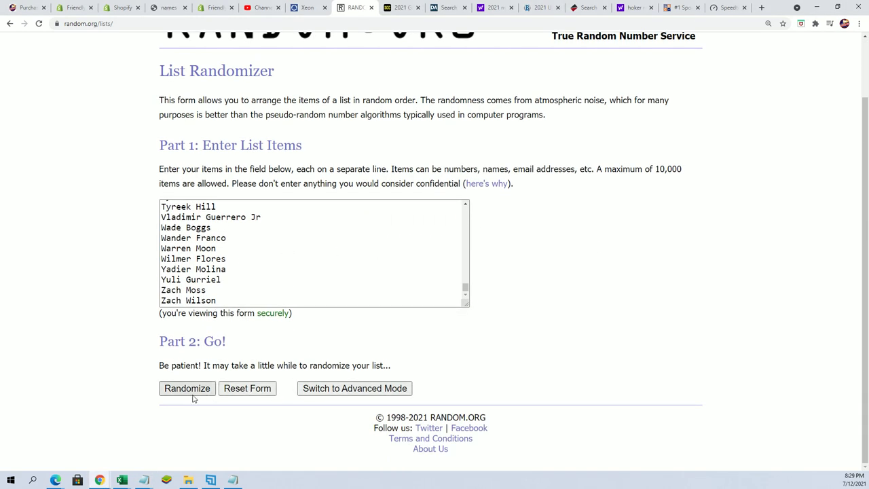
# Randomize the pasted player list seven times in the List Randomizer.
pyautogui.click(176, 389)
pyautogui.scroll(-20, 163, 404)
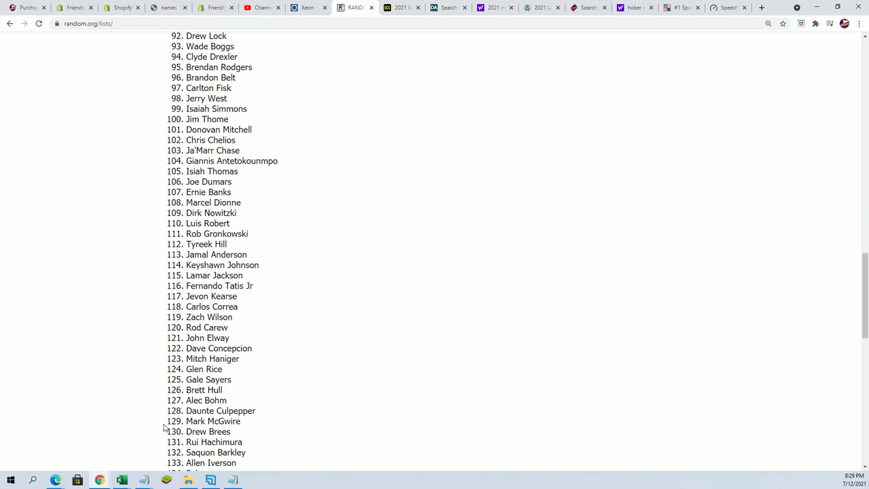
pyautogui.click(176, 388)
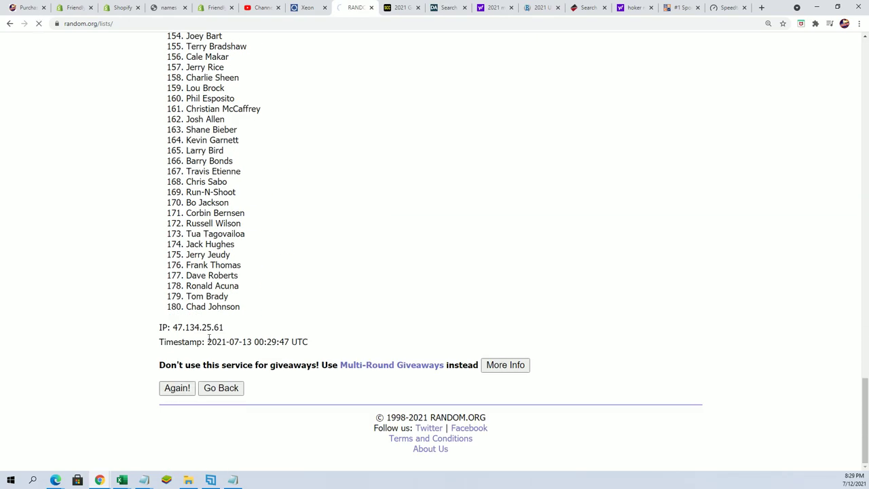
pyautogui.scroll(-6, 179, 416)
pyautogui.scroll(-15, 178, 416)
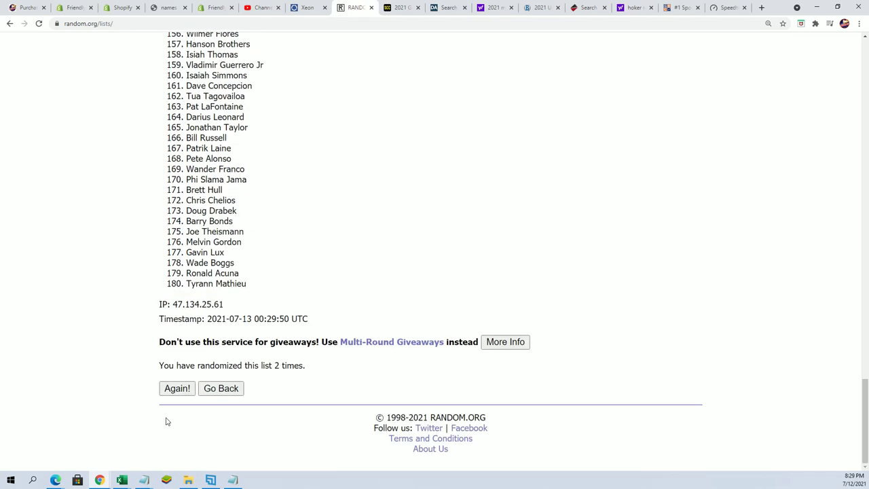
pyautogui.click(175, 389)
pyautogui.scroll(-20, 163, 411)
pyautogui.scroll(-8, 161, 414)
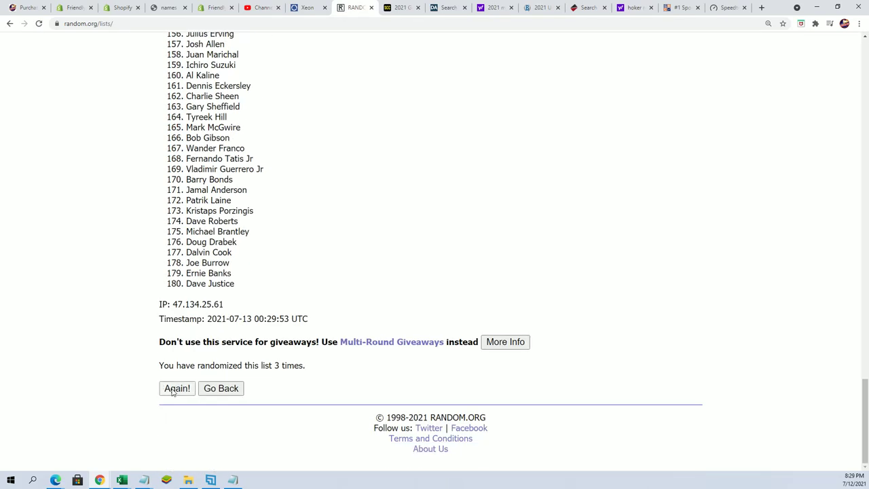
pyautogui.click(177, 389)
pyautogui.scroll(-20, 167, 408)
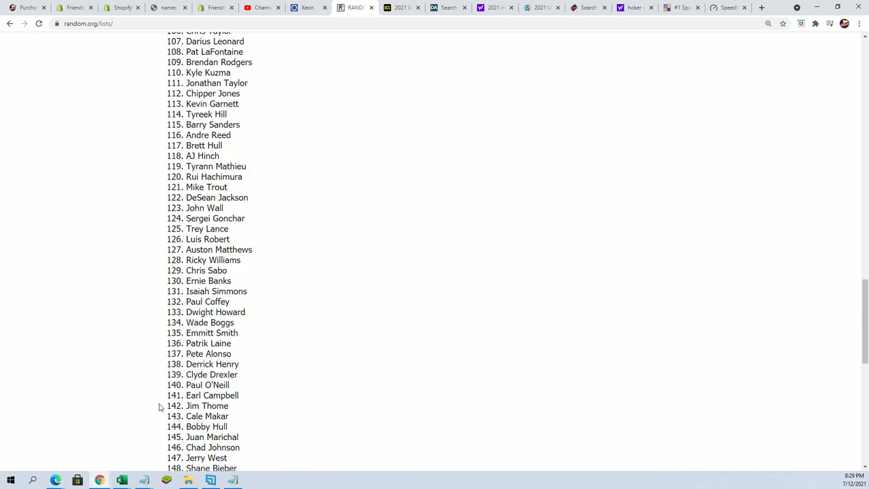
pyautogui.click(174, 388)
pyautogui.scroll(-12, 174, 394)
pyautogui.scroll(-14, 174, 394)
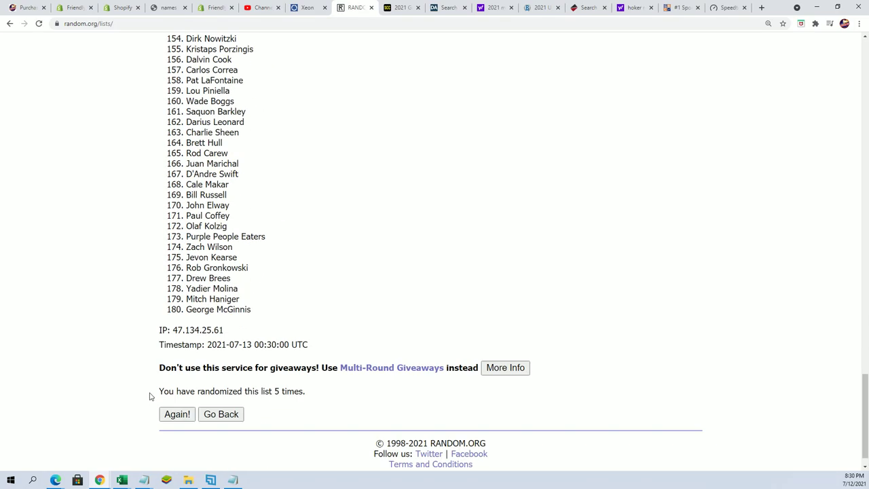
pyautogui.click(174, 387)
pyautogui.scroll(-11, 198, 367)
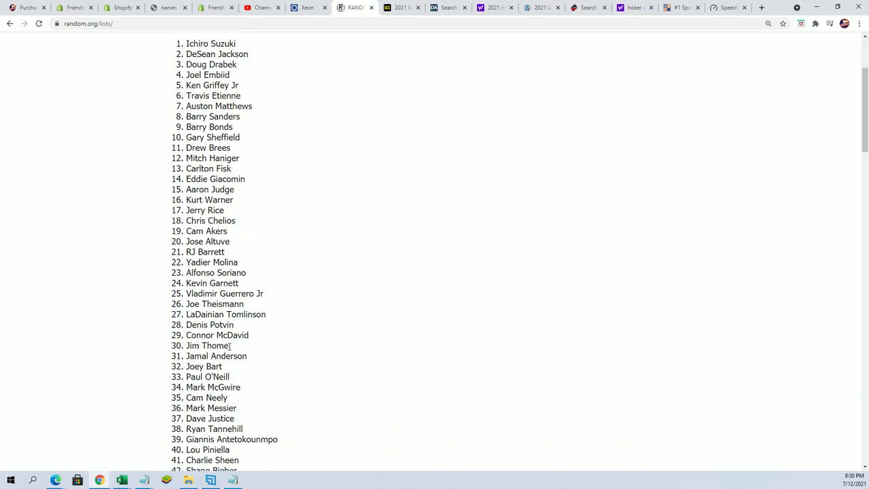
pyautogui.scroll(-15, 198, 367)
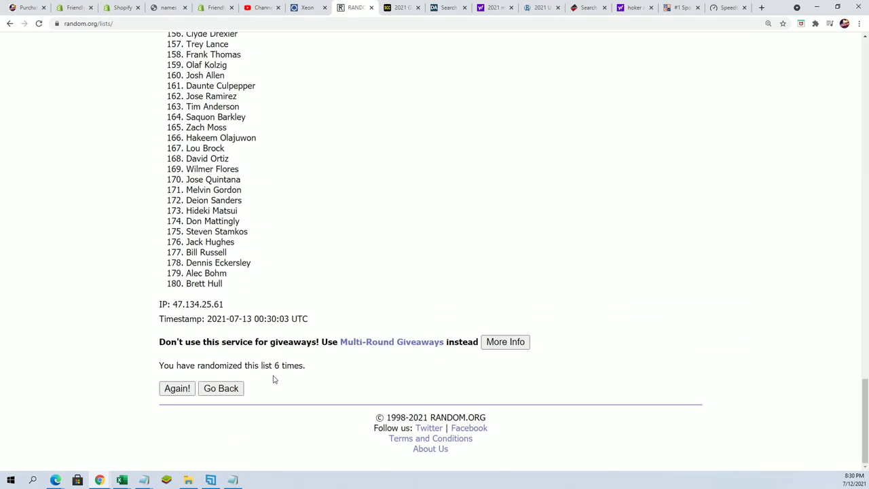
pyautogui.click(185, 386)
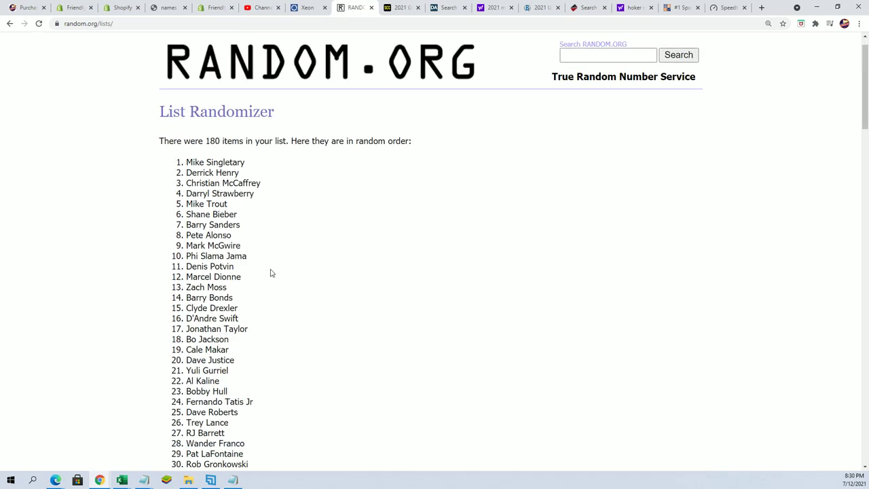
# Select all 180 player names in the final randomized list, from Mike Singletary to Jose Ramirez, and copy them.
pyautogui.moveTo(168, 103); pyautogui.dragTo(262, 286)
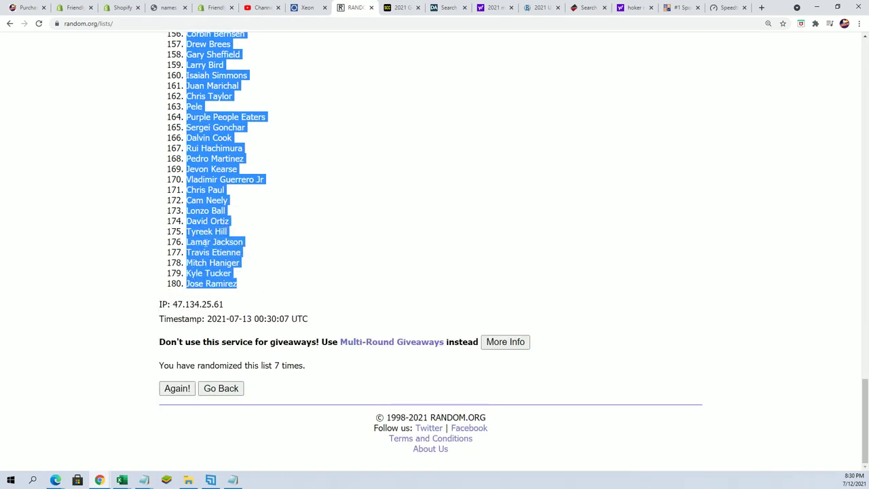
pyautogui.rightClick(205, 242)
pyautogui.click(225, 249)
pyautogui.scroll(20, 315, 295)
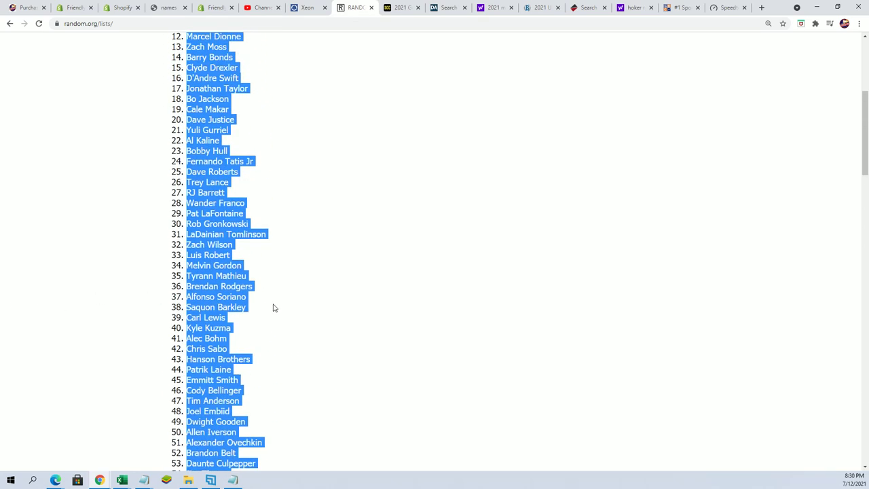
pyautogui.scroll(3, 271, 311)
pyautogui.scroll(-1, 262, 314)
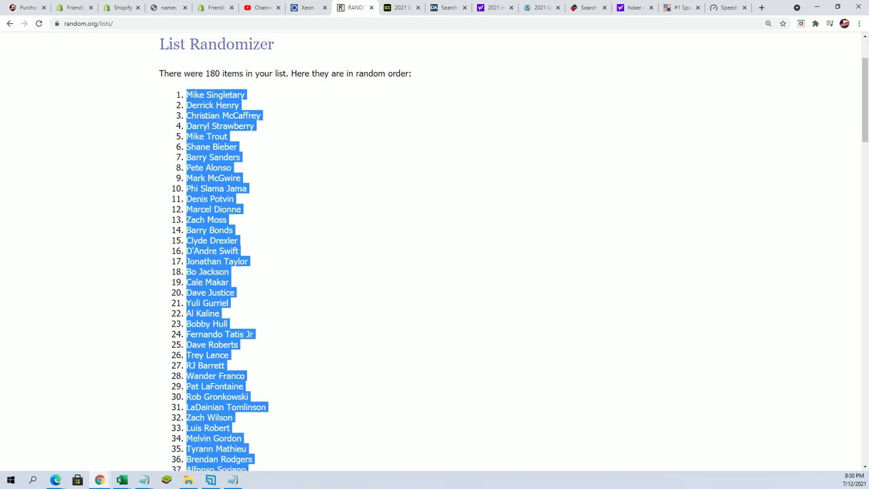
# Switch to Excel, paste the randomized players as unformatted Text starting at cell B2, and maximize the workbook window.
pyautogui.hotkey('alt', 'Tab')
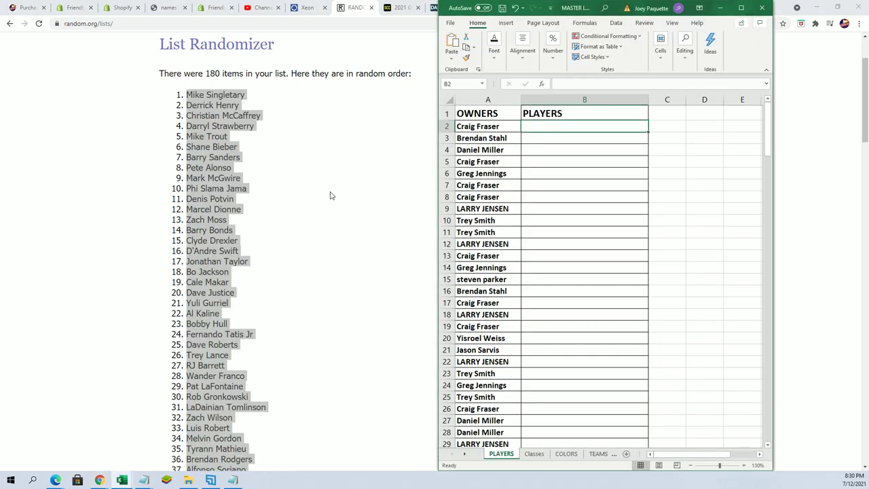
pyautogui.rightClick(526, 126)
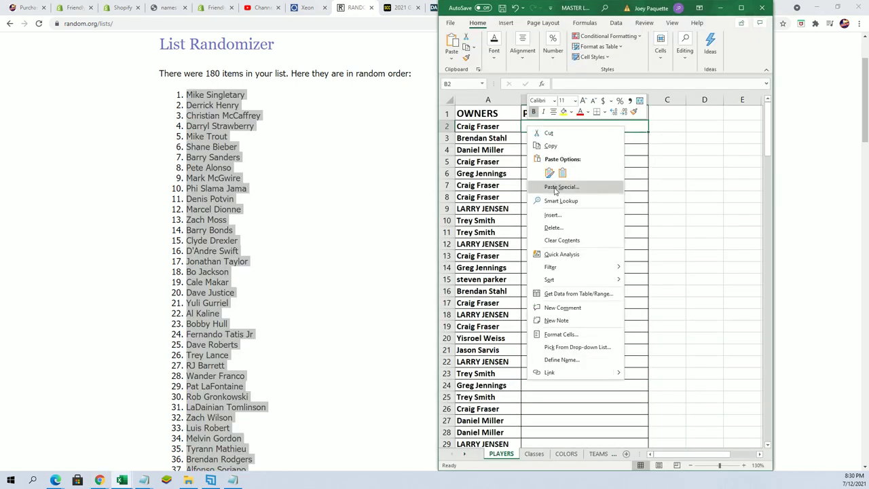
pyautogui.click(556, 185)
pyautogui.click(503, 141)
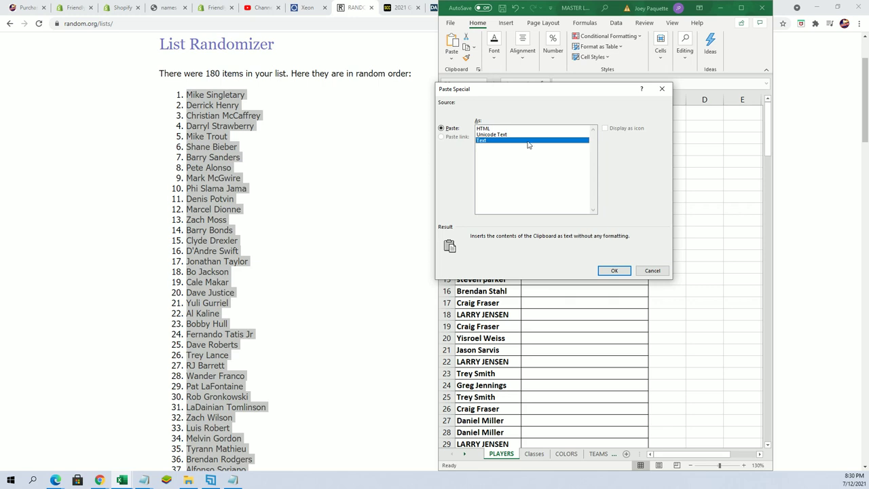
pyautogui.click(613, 270)
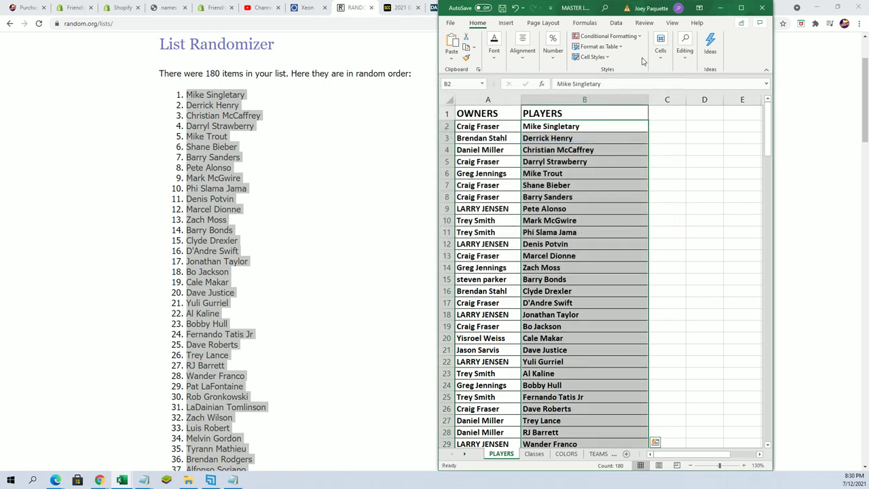
pyautogui.click(741, 8)
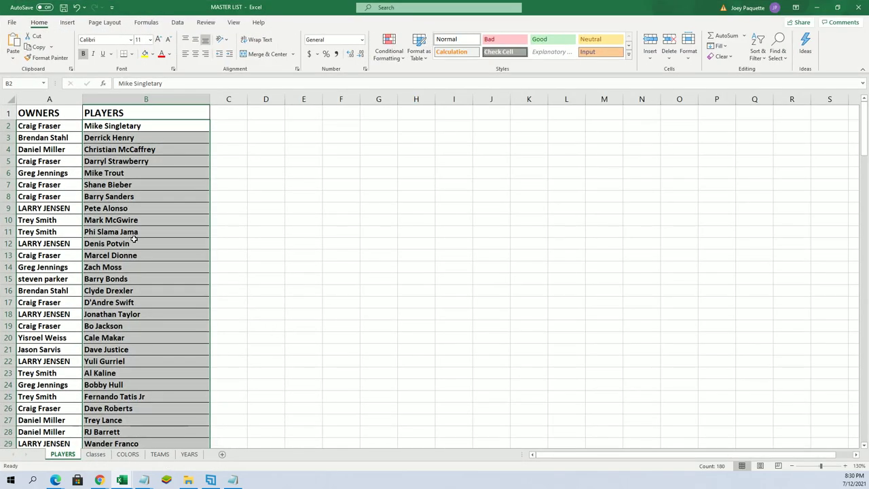
# Review the owner and player pairings on the PLAYERS sheet from the first rows down to row 39.
pyautogui.scroll(-3, 150, 212)
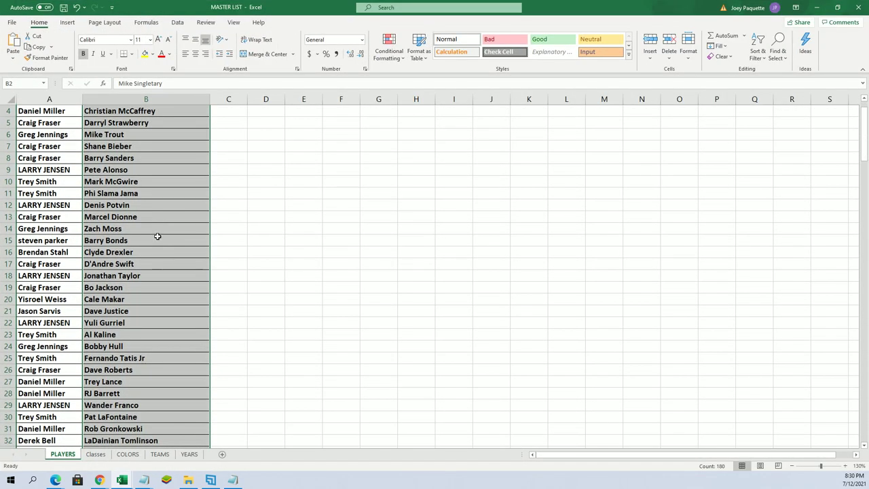
pyautogui.scroll(-1, 156, 239)
pyautogui.click(152, 251)
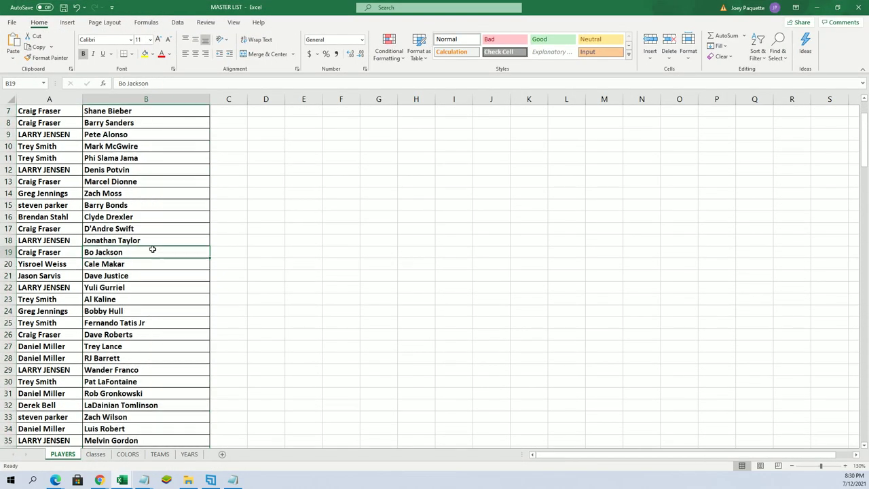
pyautogui.click(159, 311)
pyautogui.click(152, 323)
pyautogui.scroll(-1, 138, 339)
pyautogui.click(140, 311)
pyautogui.scroll(-2, 142, 332)
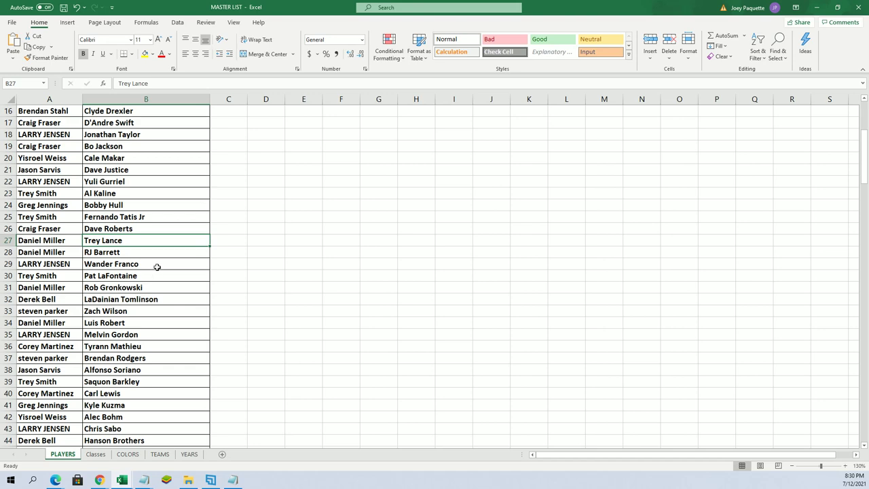
pyautogui.press('Down')
pyautogui.press('Down')
pyautogui.press('Down')
pyautogui.scroll(-2, 148, 368)
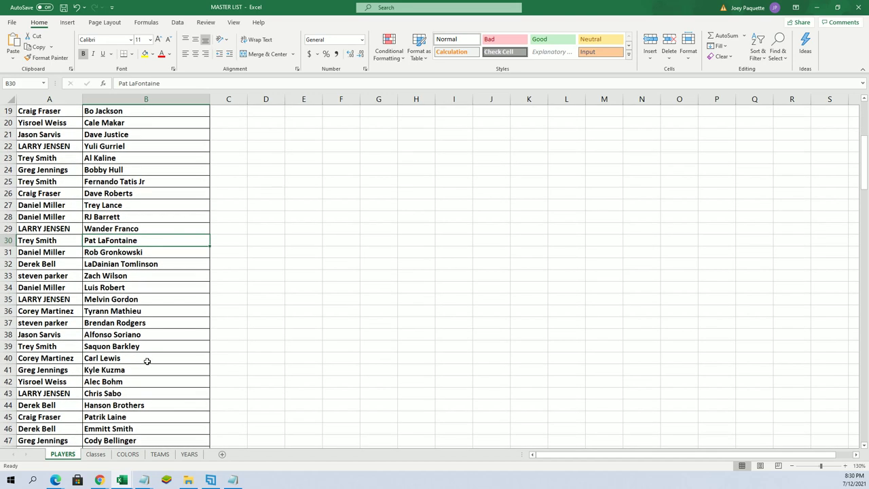
pyautogui.press('Down')
pyautogui.press('Down')
pyautogui.press('Down')
pyautogui.press('Down')
pyautogui.press('Down')
pyautogui.press('Down')
pyautogui.press('Down')
pyautogui.press('Down')
pyautogui.press('Down')
pyautogui.scroll(-1, 128, 341)
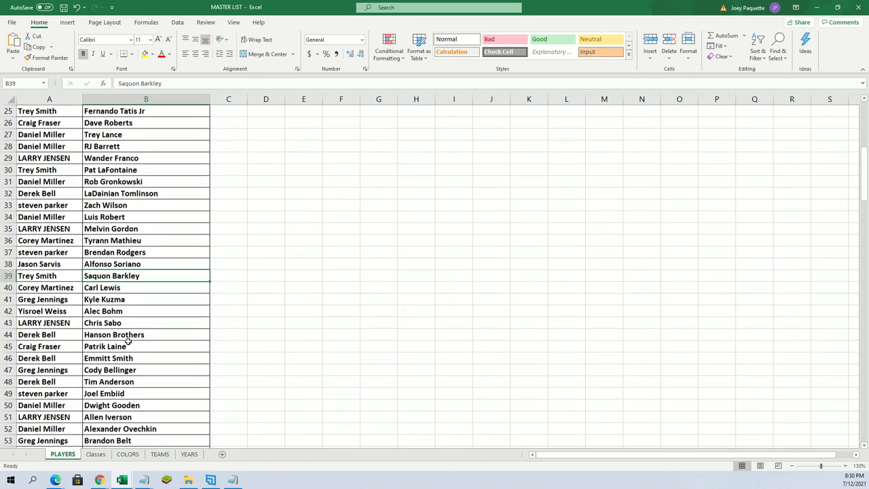
# Read through the remaining owner and player pairings down to row 181, and return to the start of the sheet.
pyautogui.scroll(-4, 127, 338)
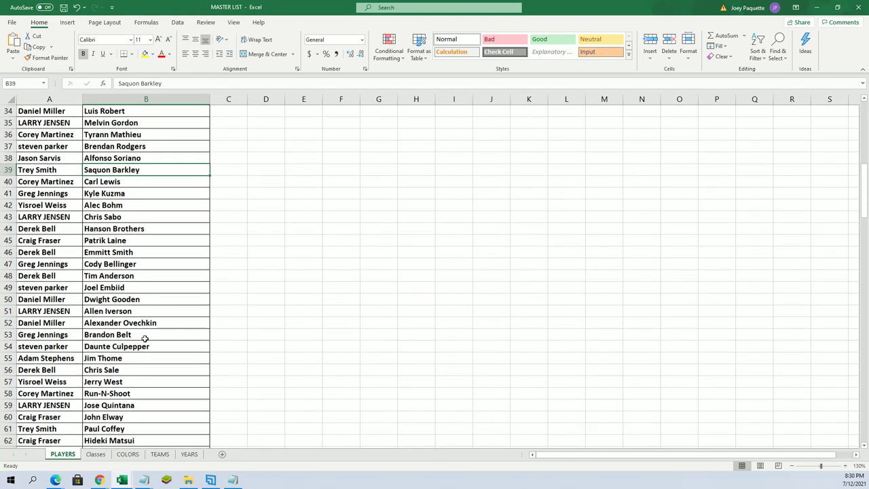
pyautogui.scroll(-4, 183, 356)
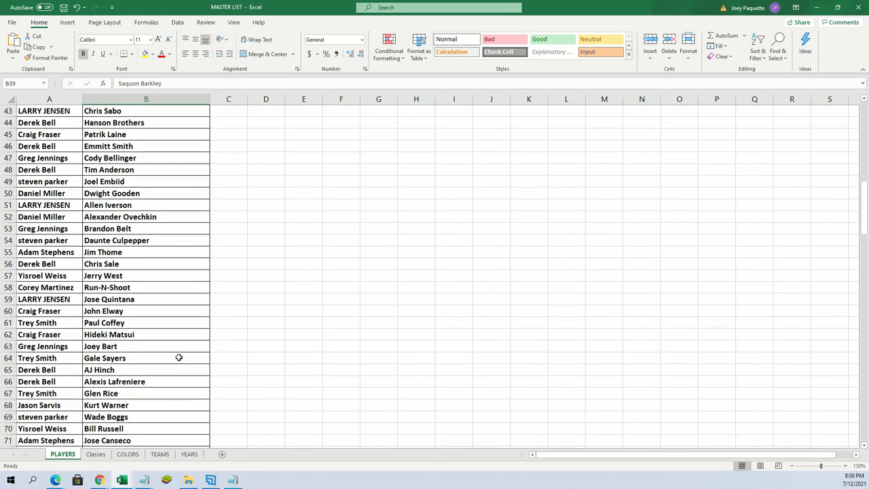
pyautogui.scroll(-1, 179, 357)
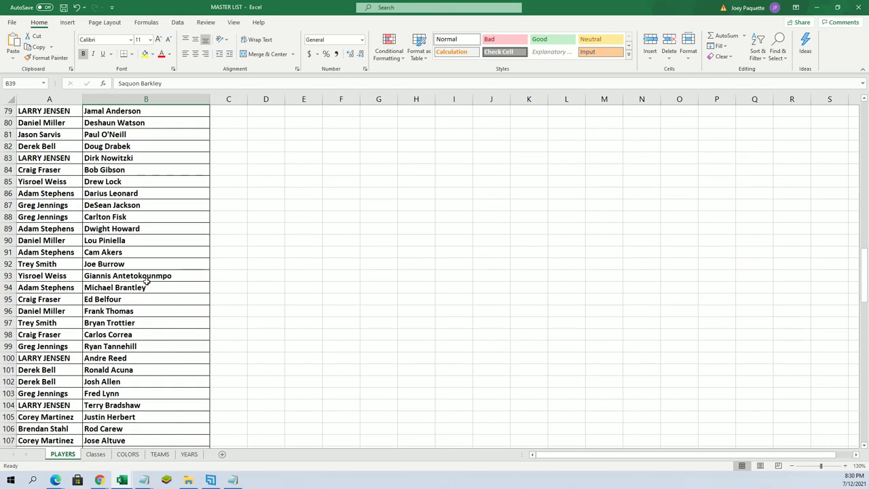
pyautogui.click(163, 275)
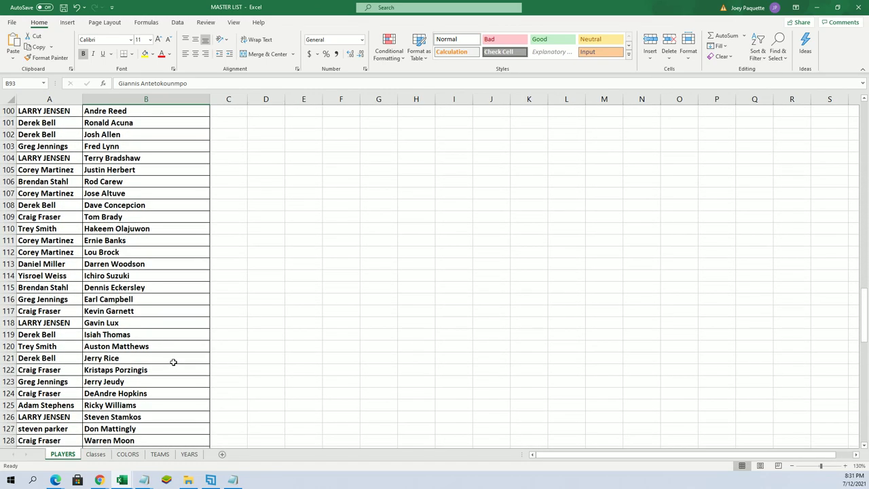
pyautogui.click(159, 322)
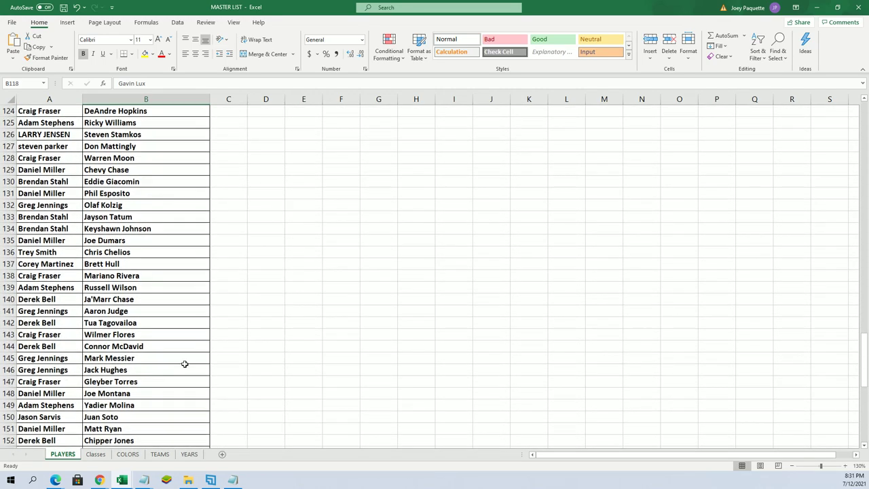
pyautogui.scroll(-3, 183, 363)
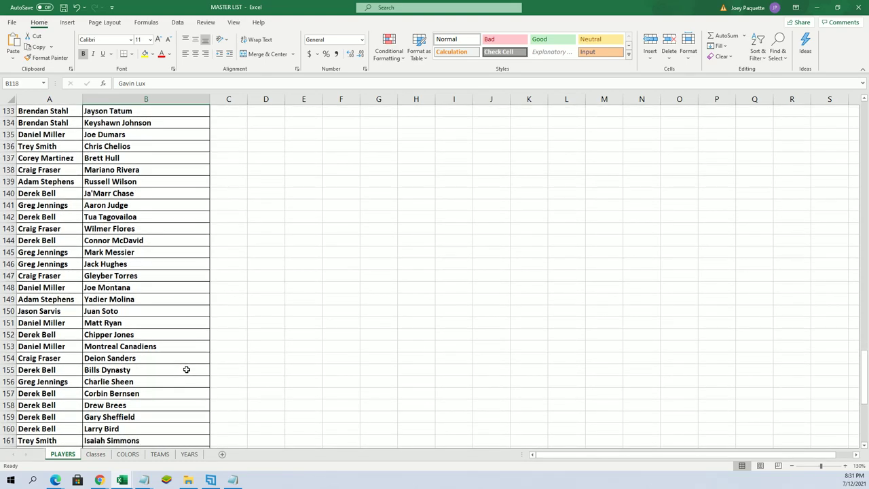
pyautogui.scroll(-3, 188, 371)
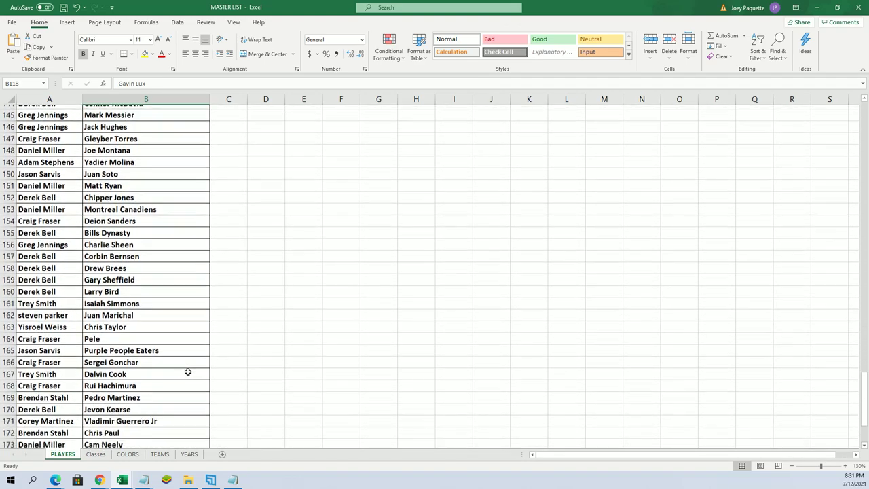
pyautogui.scroll(-4, 187, 372)
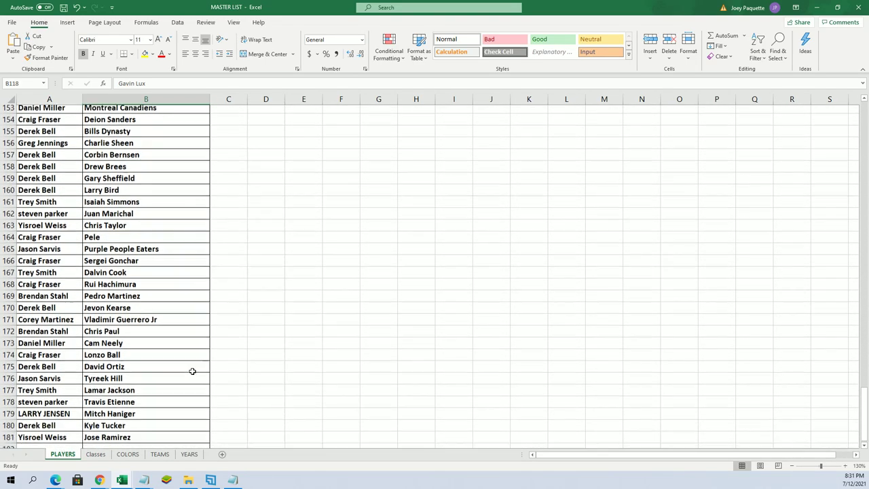
pyautogui.scroll(-2, 192, 370)
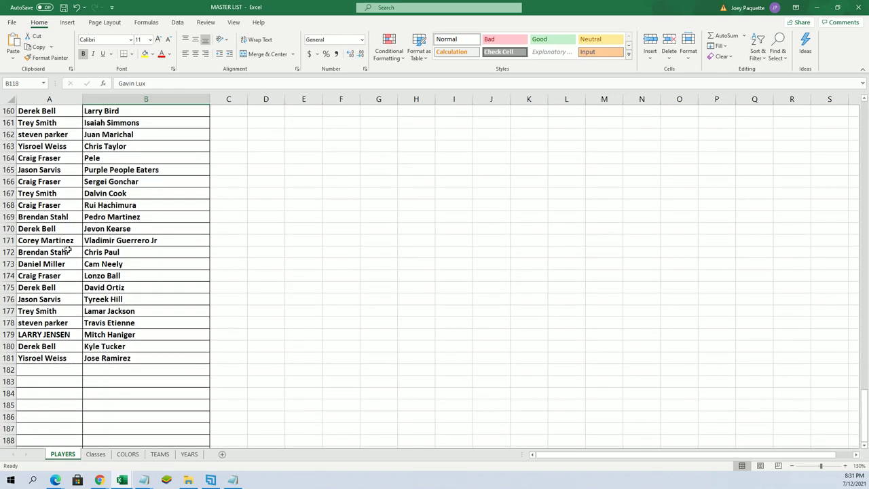
pyautogui.click(68, 242)
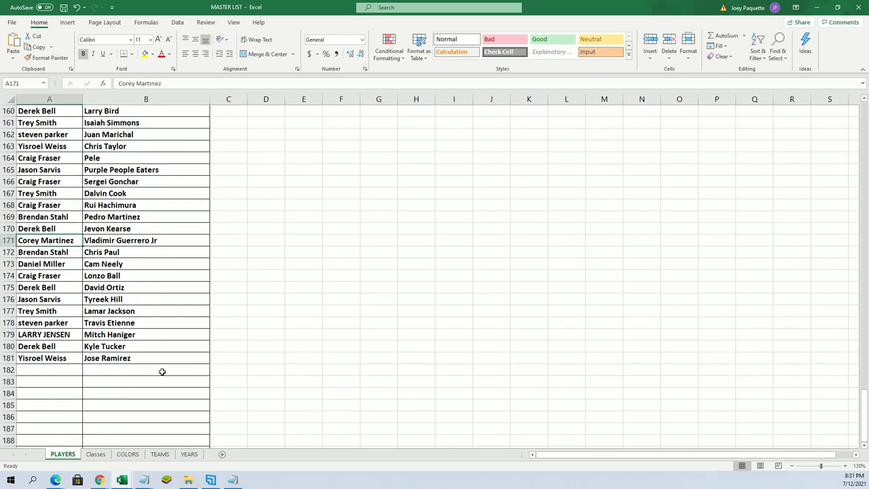
pyautogui.scroll(11, 156, 370)
pyautogui.scroll(20, 146, 371)
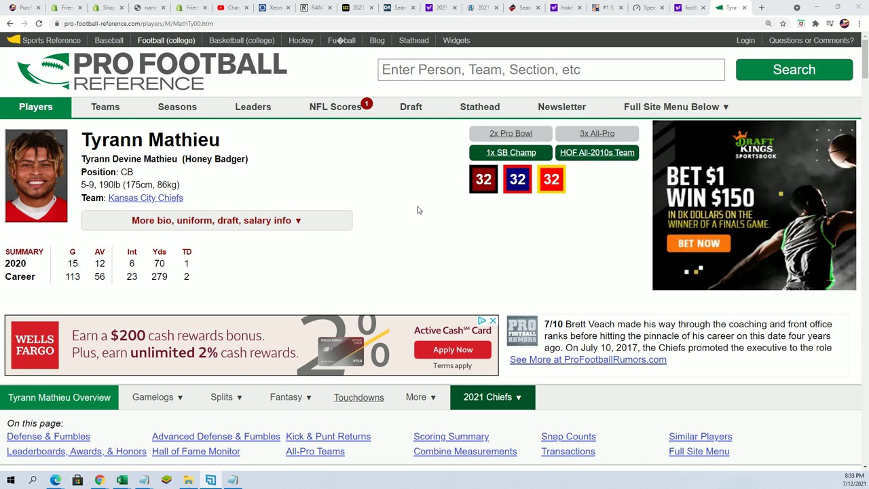
# Examine the Defense & Fumbles career table on Tyrann Mathieu's Pro Football Reference page in the browser.
pyautogui.scroll(-7, 264, 201)
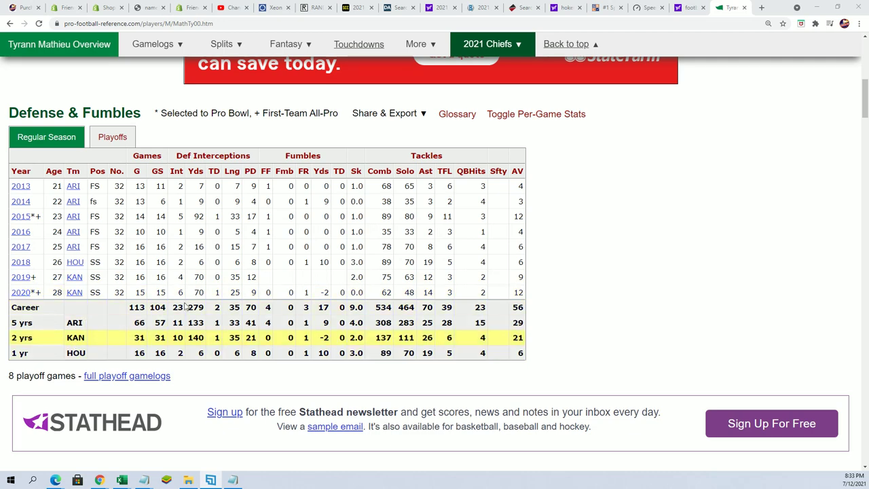
pyautogui.scroll(7, 613, 291)
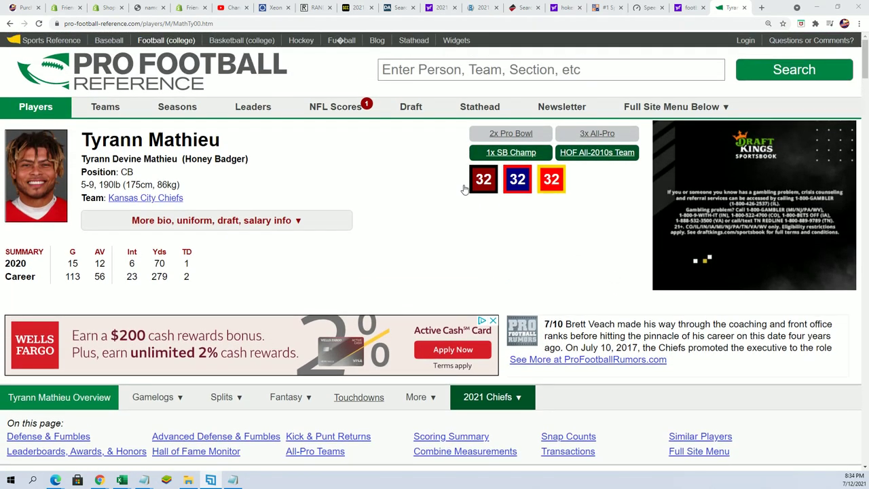